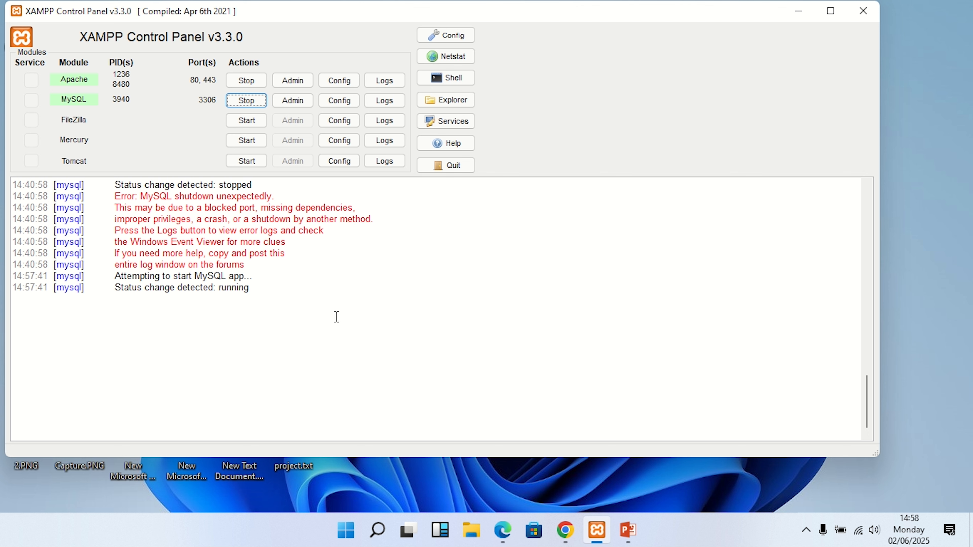
Examine the MySQL shutdown error messages in the XAMPP log.
drag(268, 265, 115, 185)
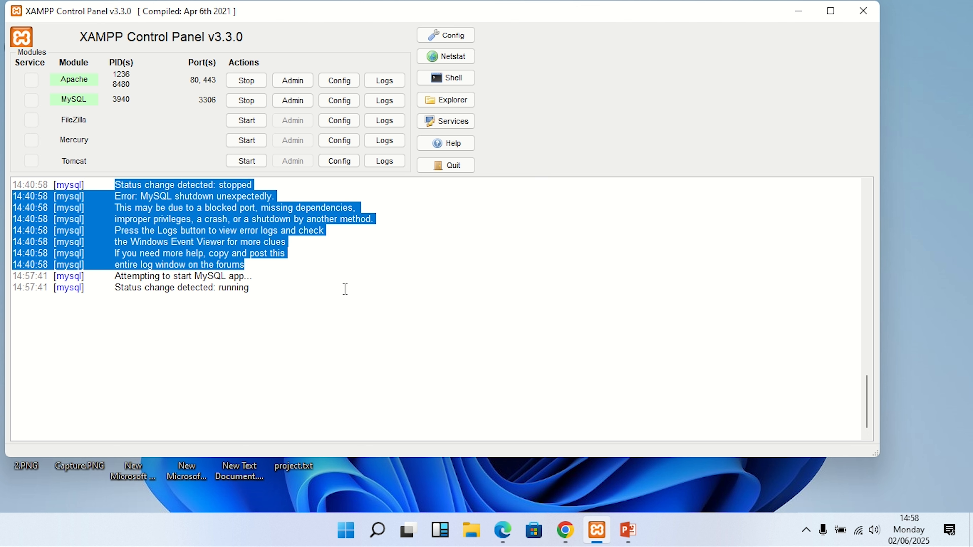
click(533, 365)
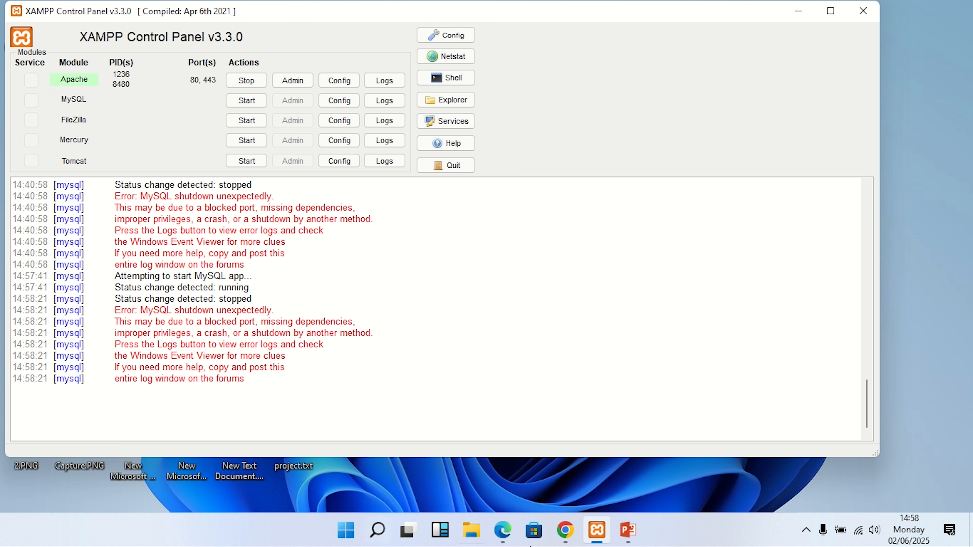
drag(115, 310, 308, 345)
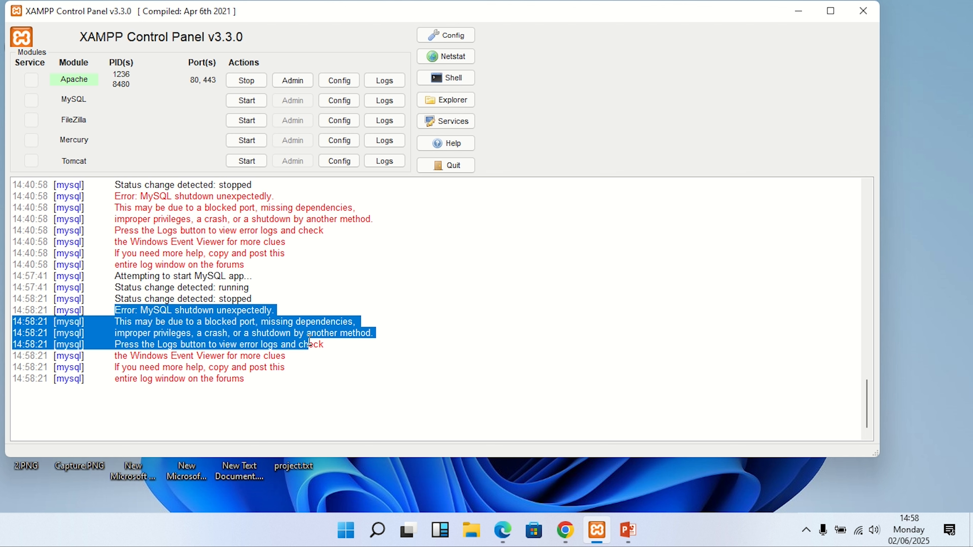
Switch to File Explorer and open the mysql folder inside xampp on Local Disk (C:).
click(479, 538)
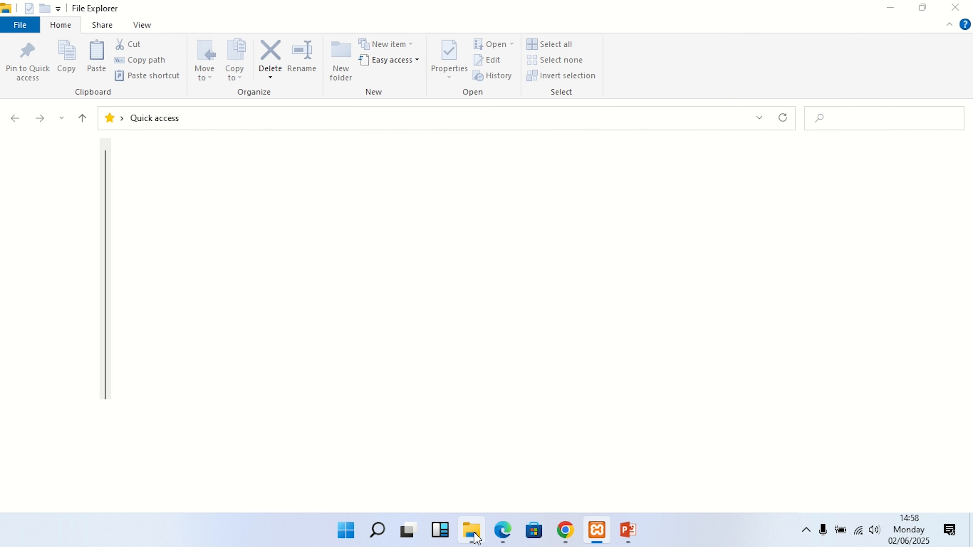
click(65, 400)
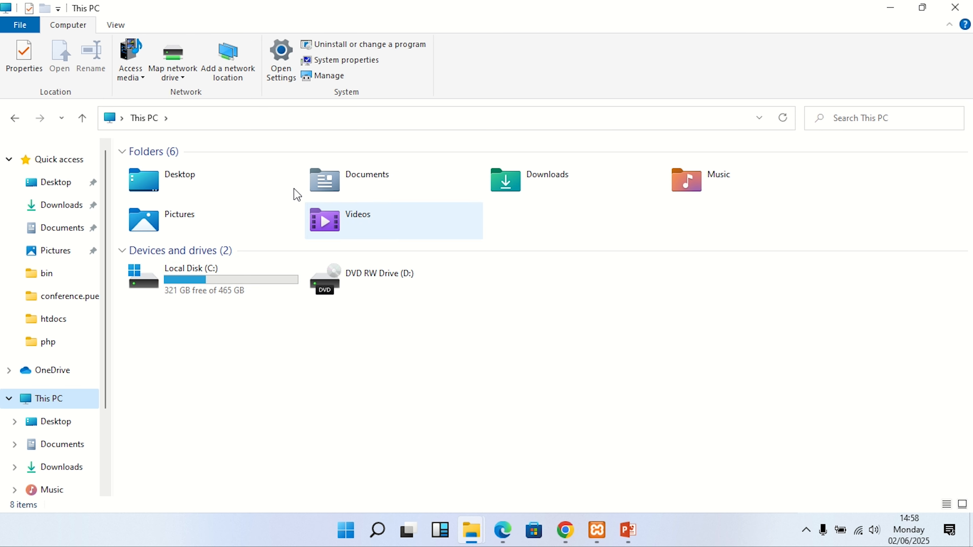
double_click(226, 288)
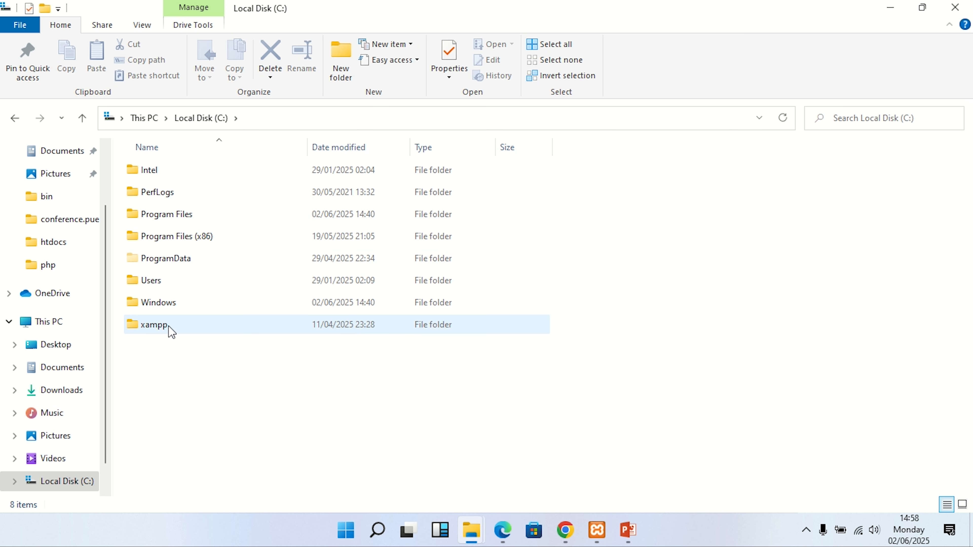
double_click(167, 330)
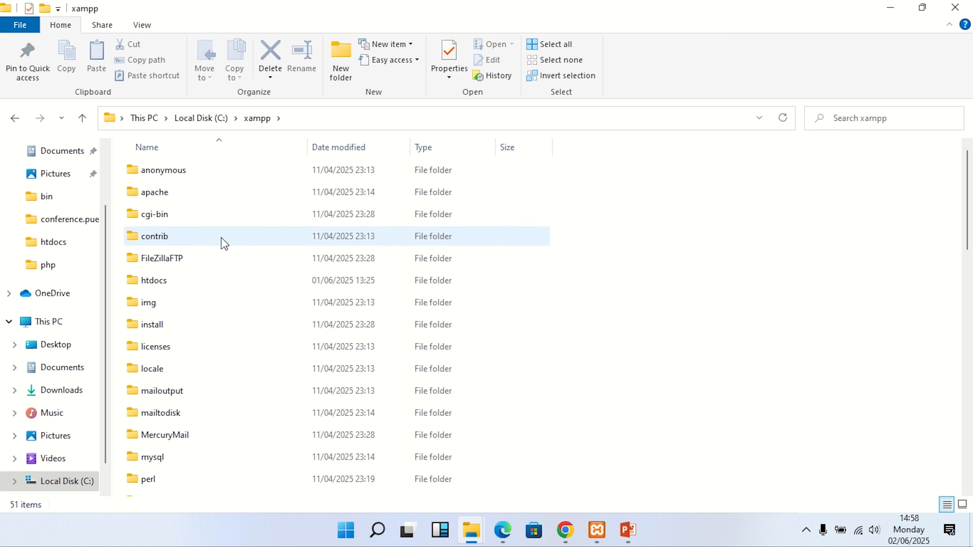
double_click(191, 460)
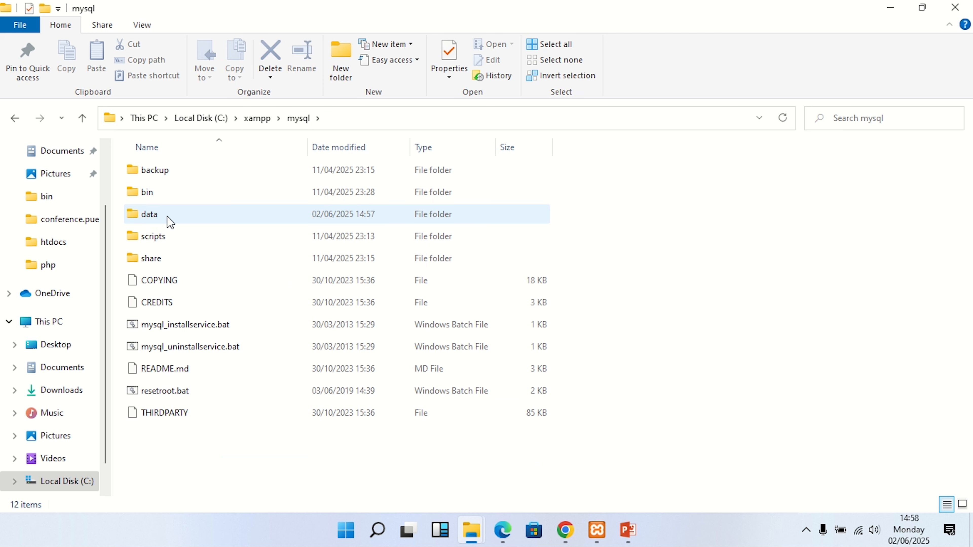
Rename the data folder in the mysql directory as data_old.
click(169, 216)
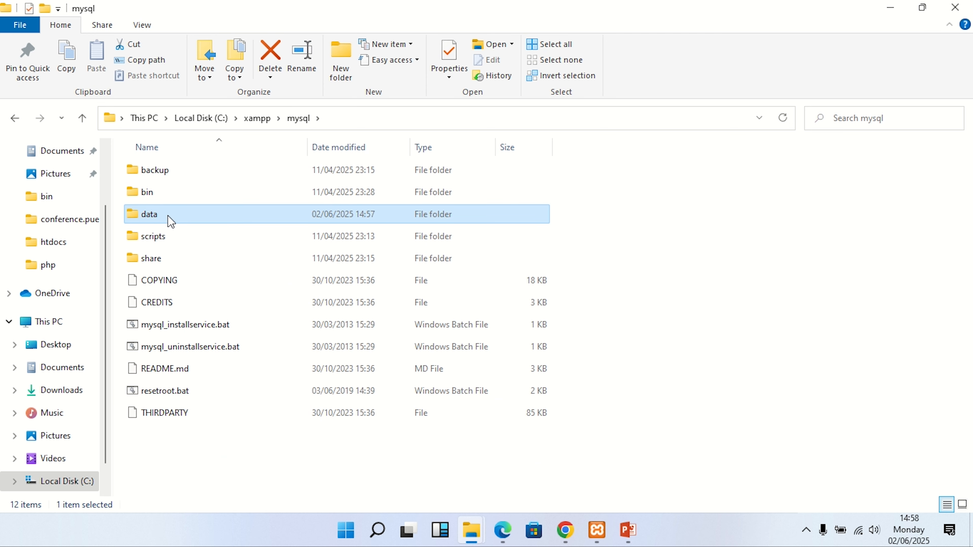
right_click(168, 215)
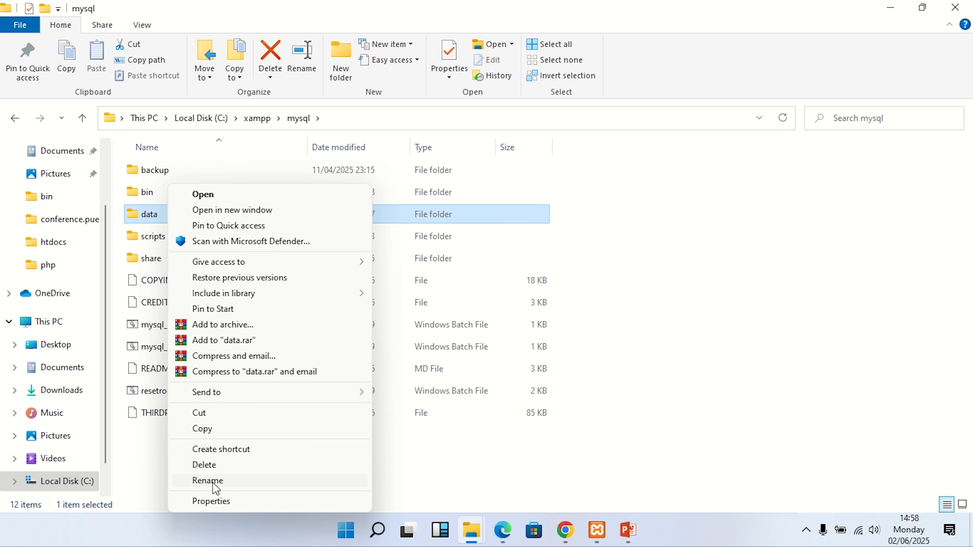
click(213, 483)
click(169, 216)
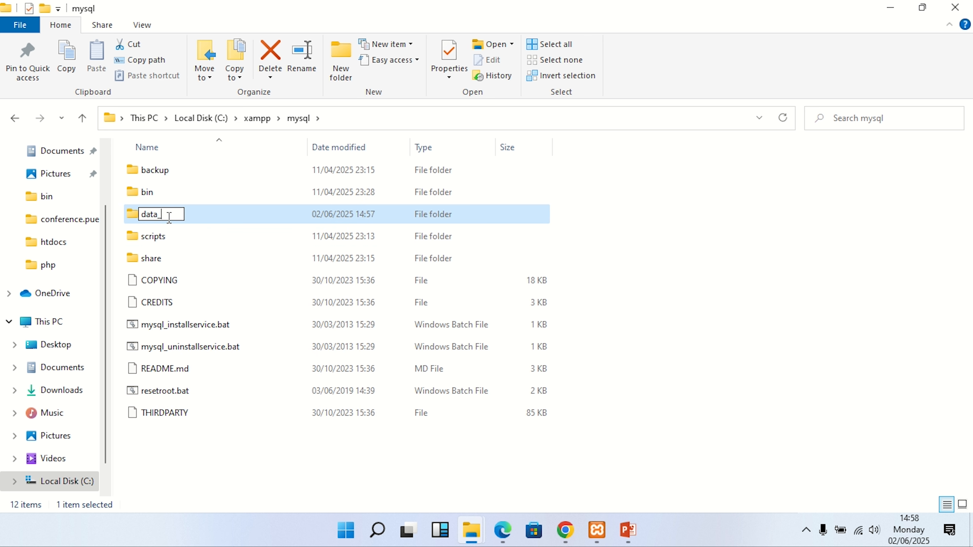
text(_old)
key(Return)
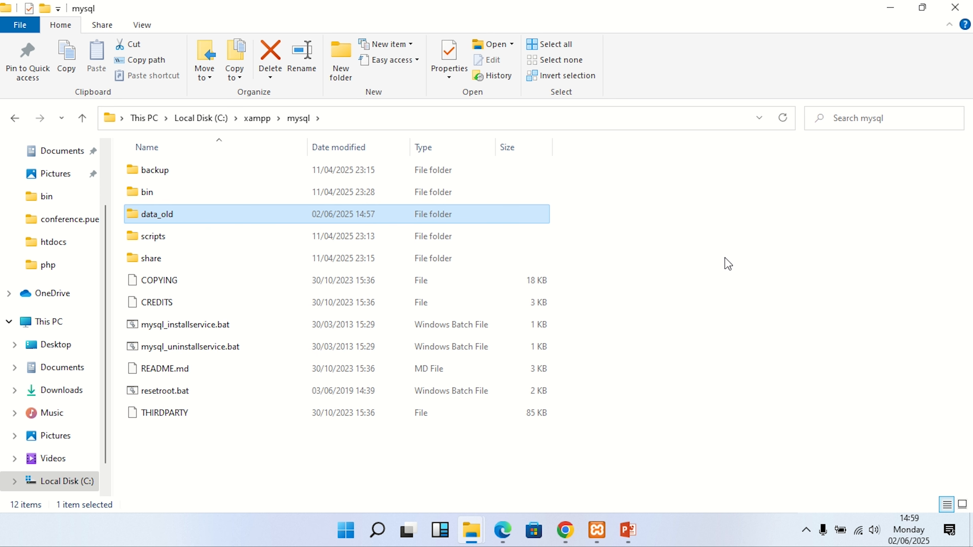
Create a new folder named data in the mysql directory.
key(ctrl+shift+n)
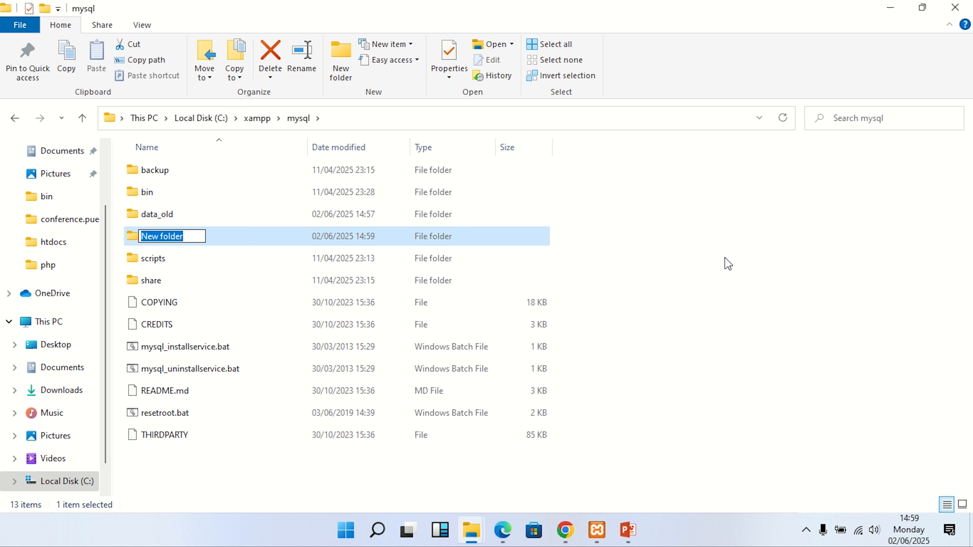
text(data)
key(Return)
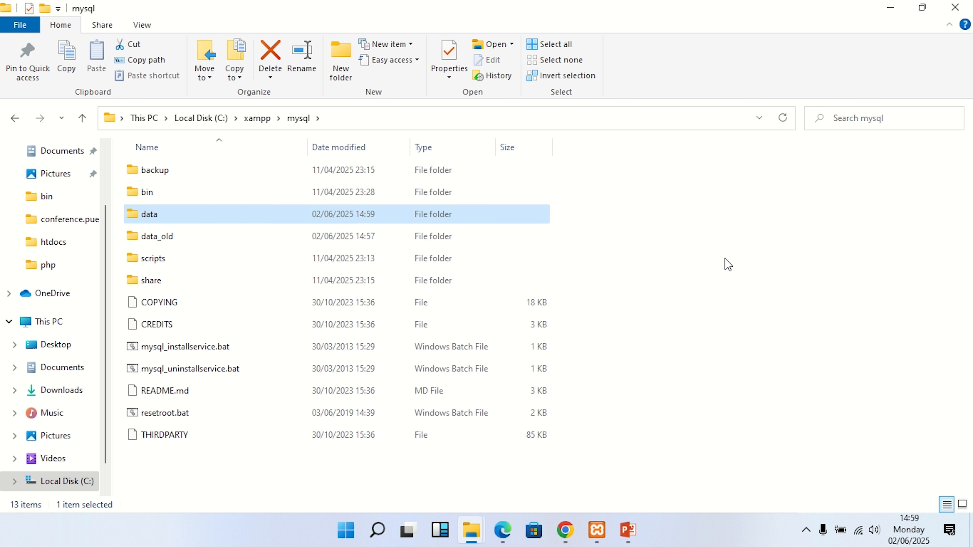
Open the data_old folder and select all six of its subfolders together with the ibdata1 file.
double_click(183, 241)
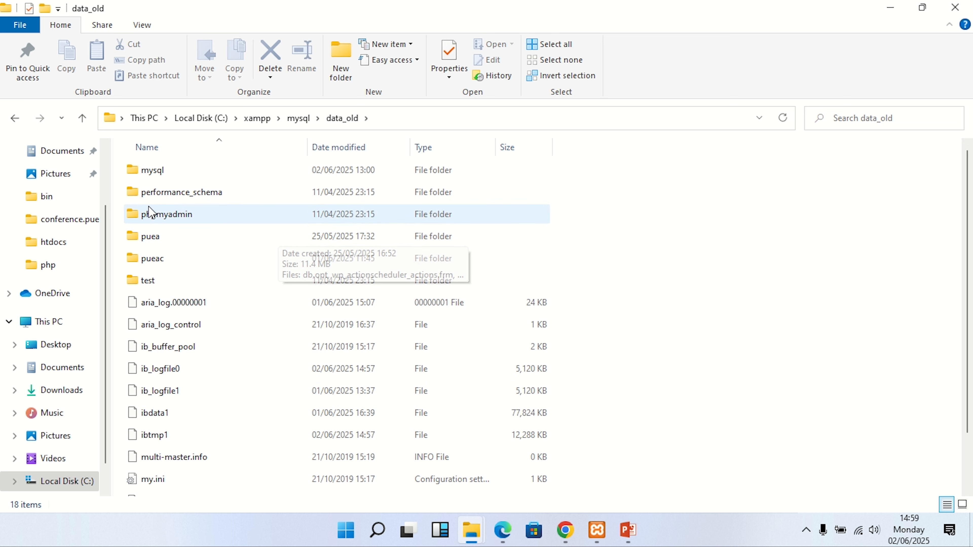
scroll(971, 381, down, 2)
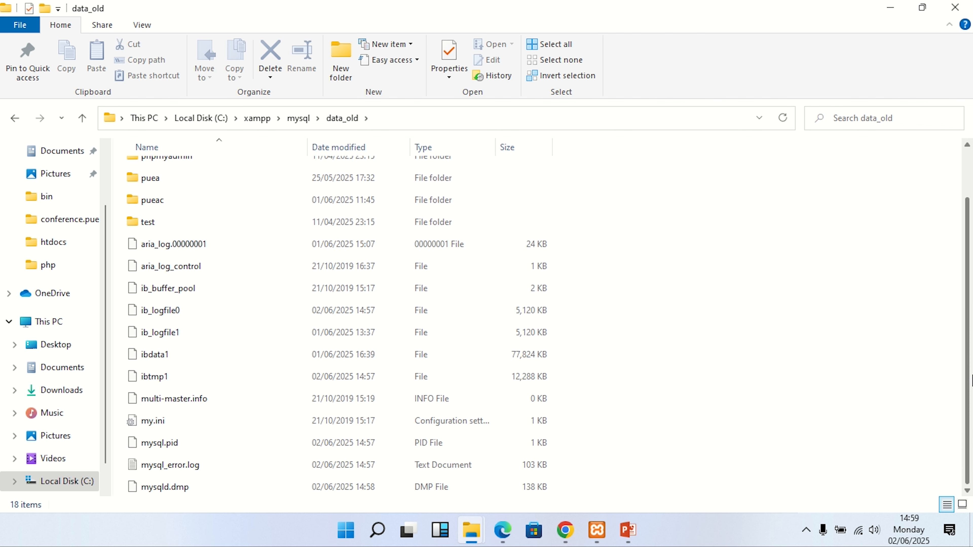
scroll(972, 381, up, 2)
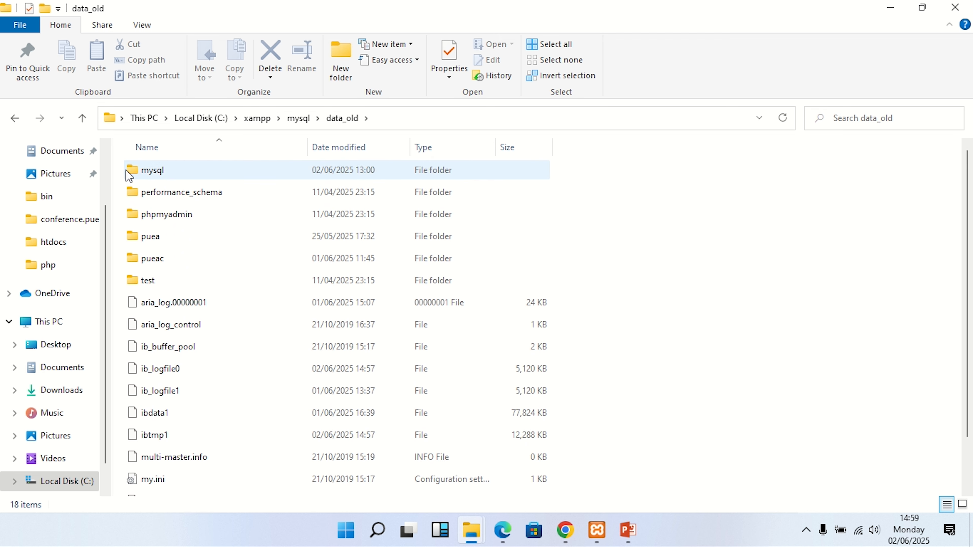
drag(119, 166, 162, 290)
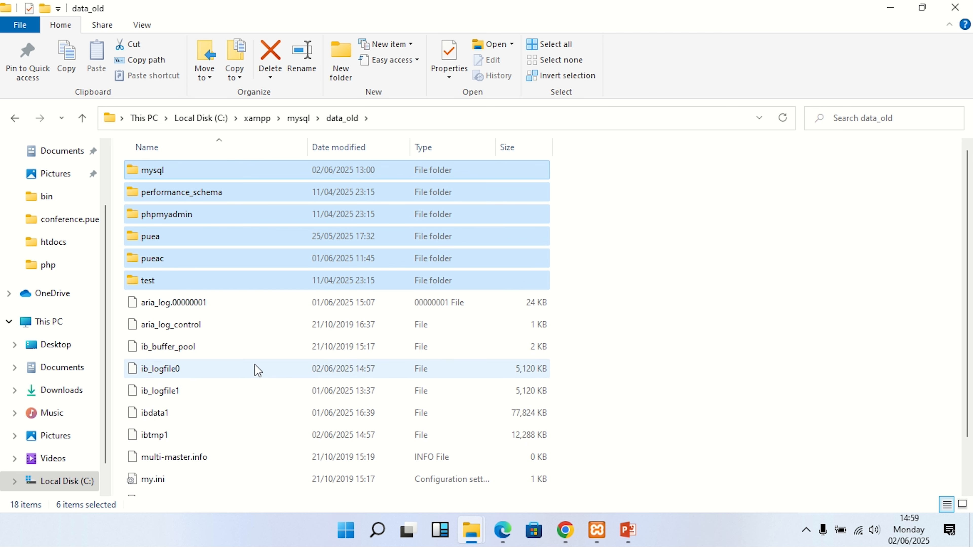
ctrl+click(161, 414)
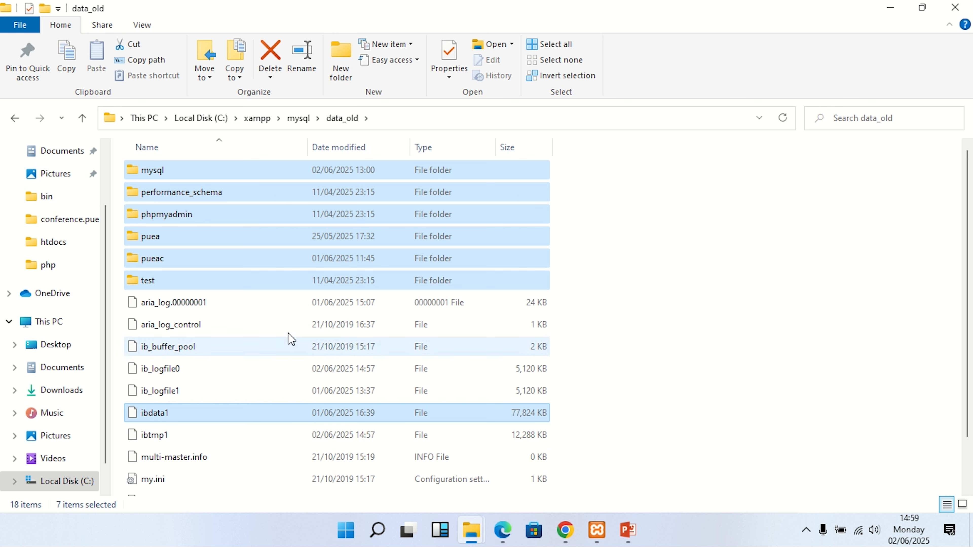
mouse_move(631, 1)
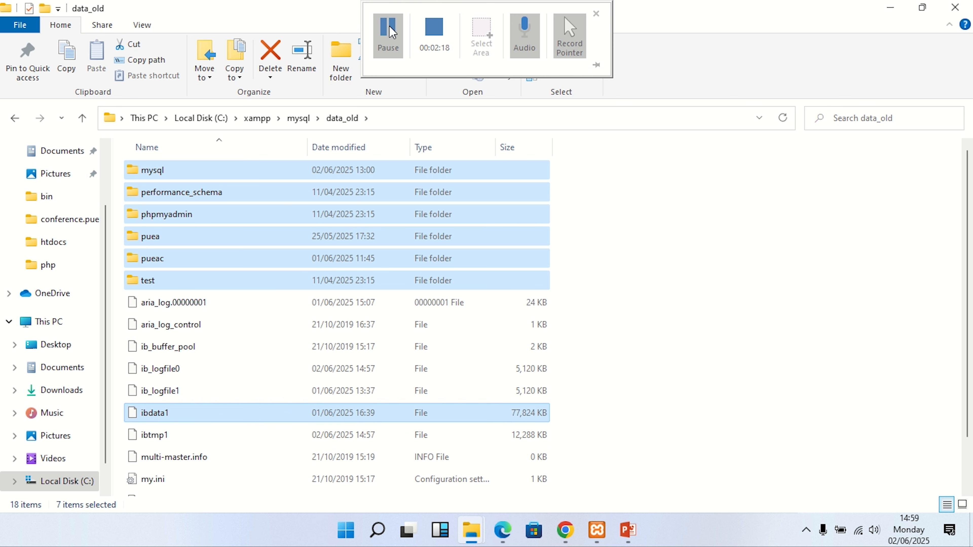
click(390, 30)
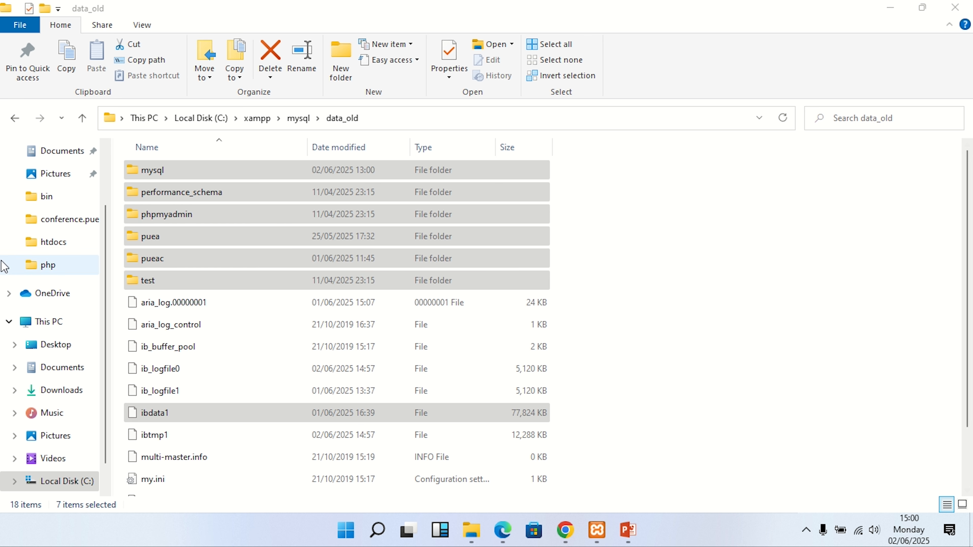
Deselect test, phpmyadmin, performance_schema and mysql, and copy the puea and pueac folders and the ibdata1 file.
ctrl+click(156, 282)
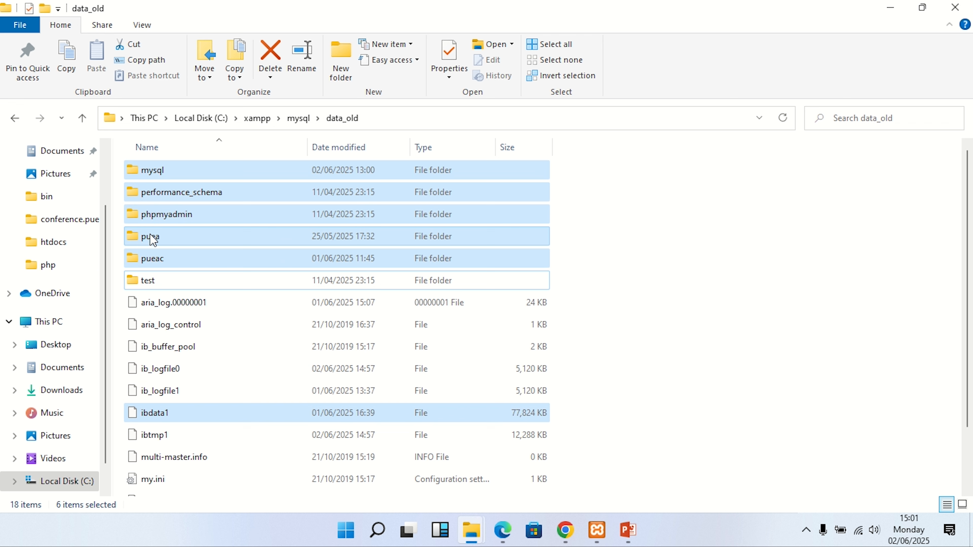
ctrl+click(165, 216)
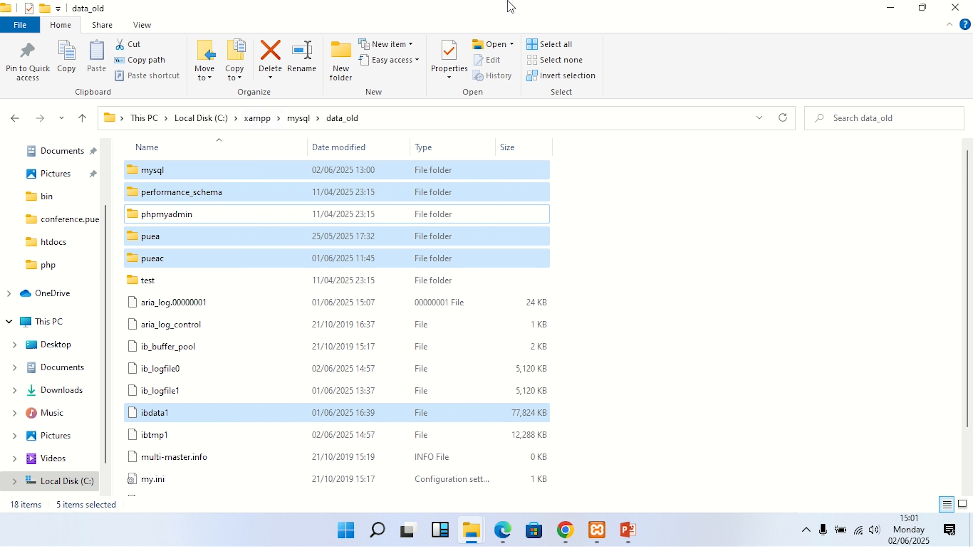
ctrl+click(186, 194)
ctrl+click(195, 170)
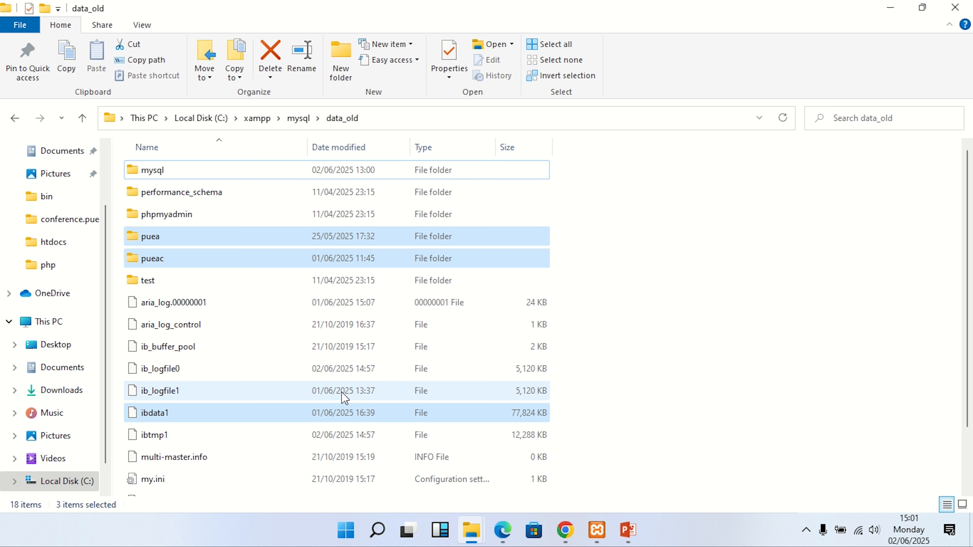
key(ctrl+c)
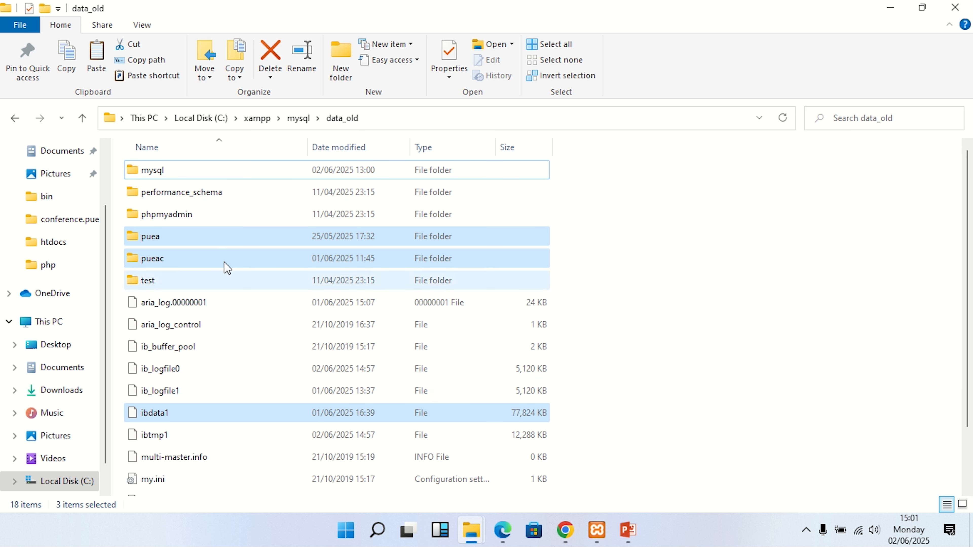
Paste the copied database folders and ibdata1 into the new data folder under mysql.
click(297, 119)
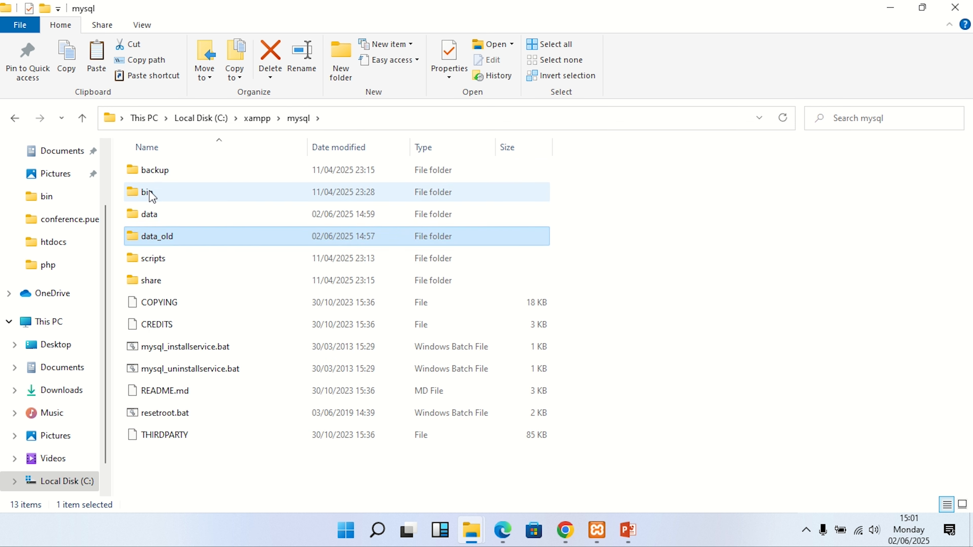
double_click(152, 214)
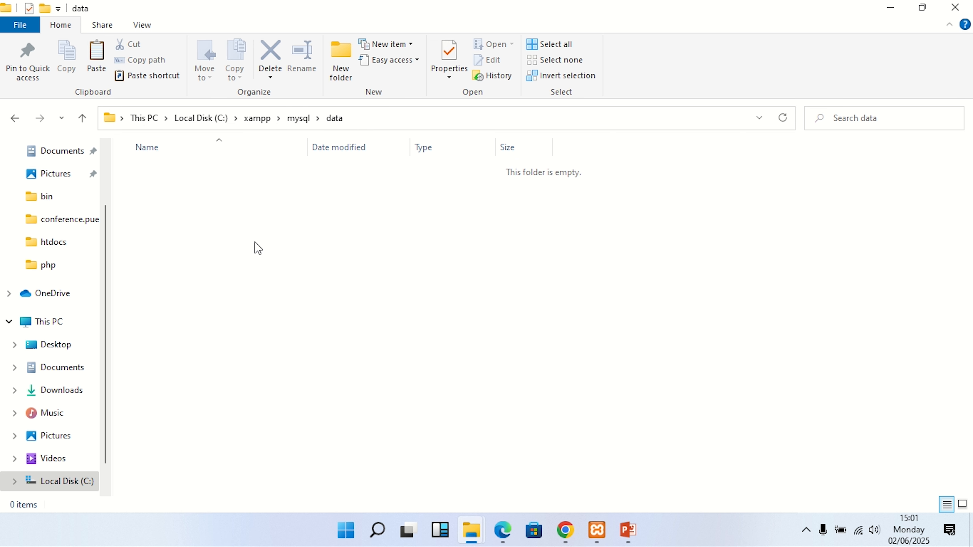
key(ctrl+v)
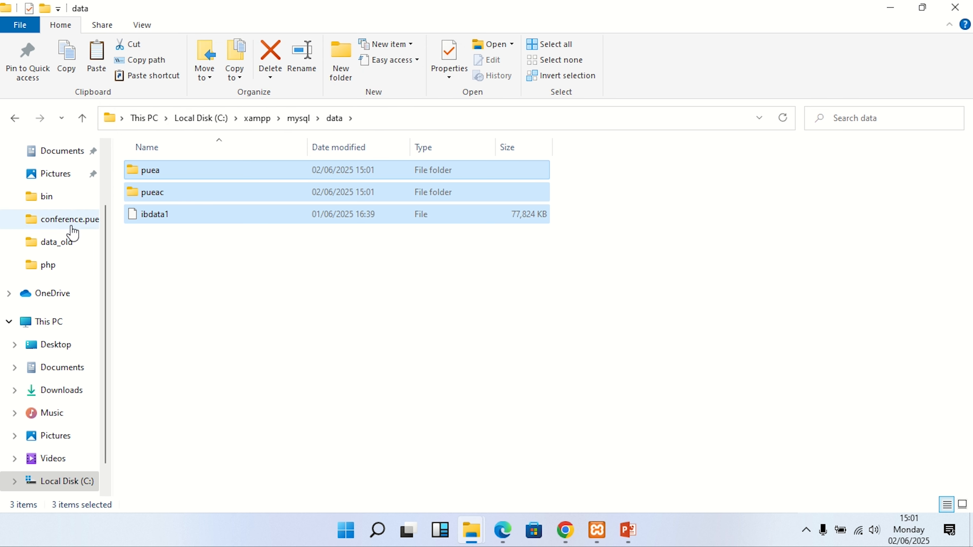
Open the mysql backup folder and select all its contents except ibdata1 for copying.
click(298, 118)
double_click(264, 169)
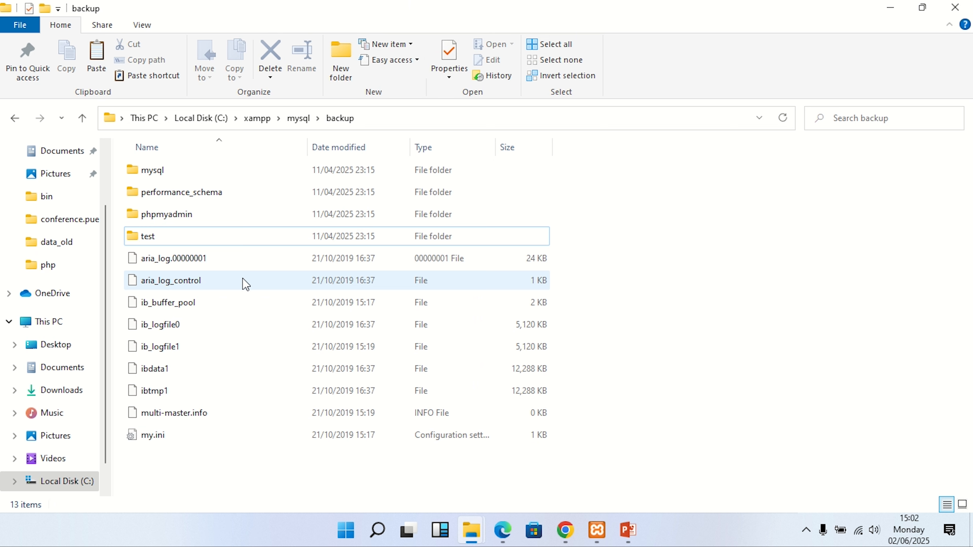
key(ctrl+a)
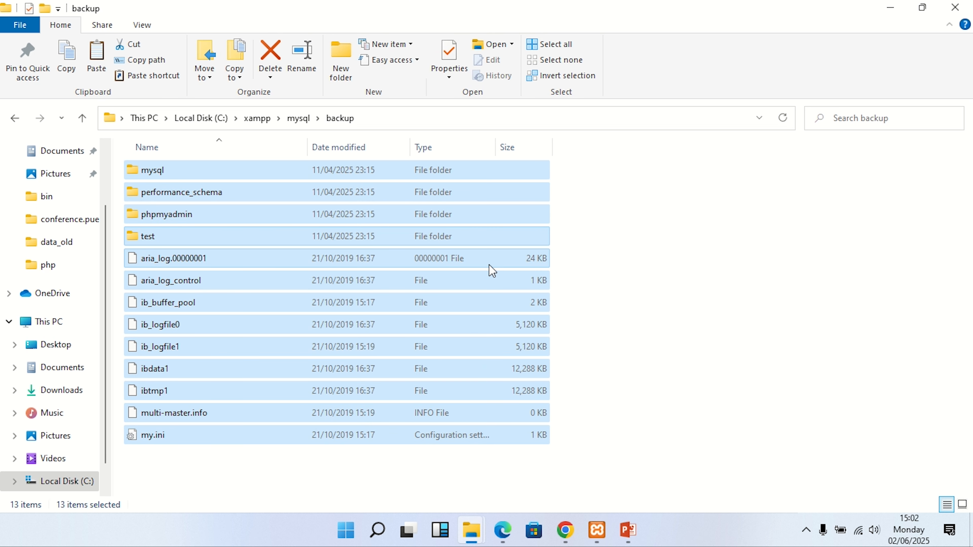
ctrl+click(173, 372)
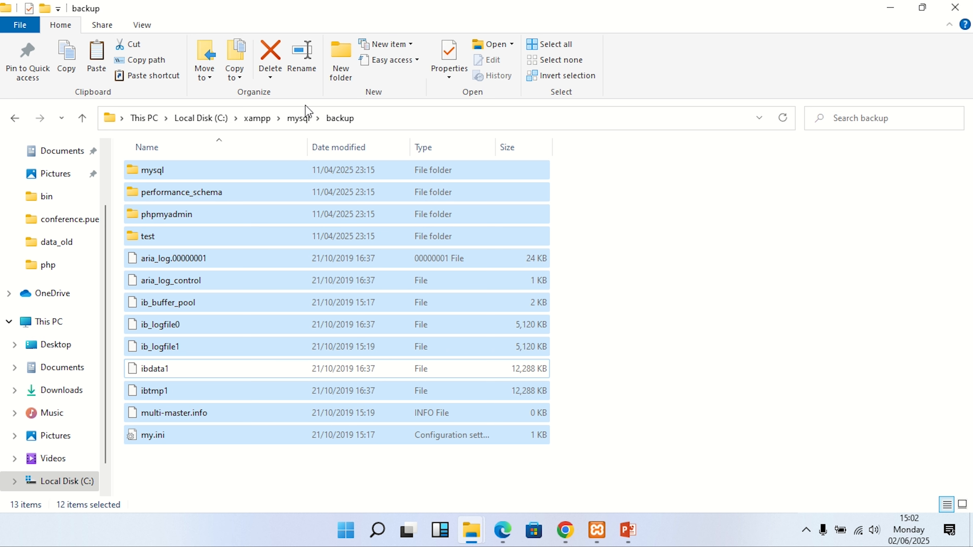
Paste the copied backup items into the data folder under mysql.
click(303, 123)
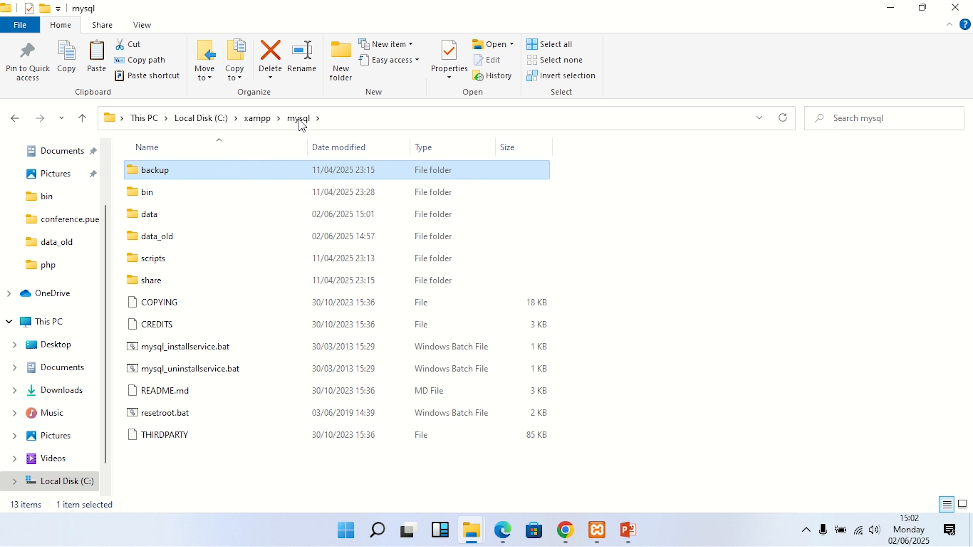
double_click(174, 216)
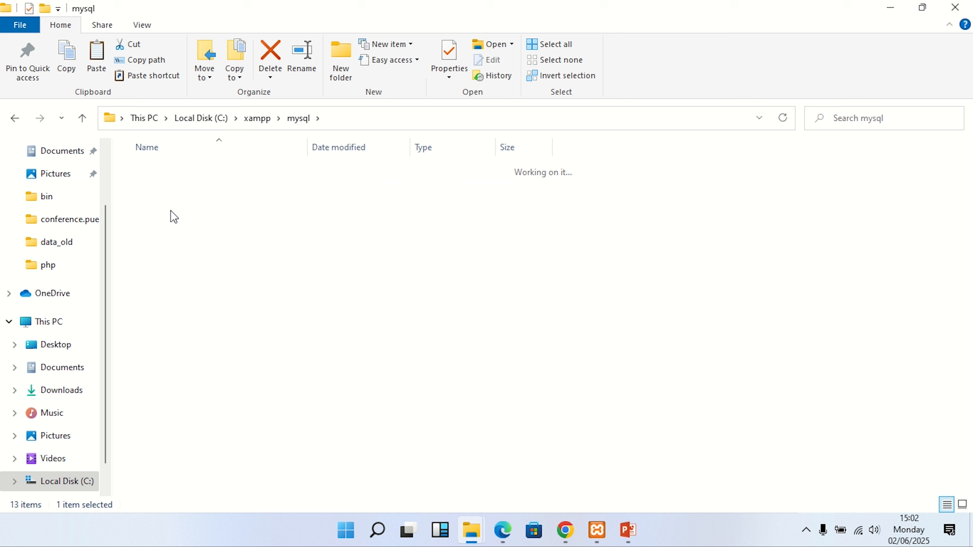
right_click(257, 284)
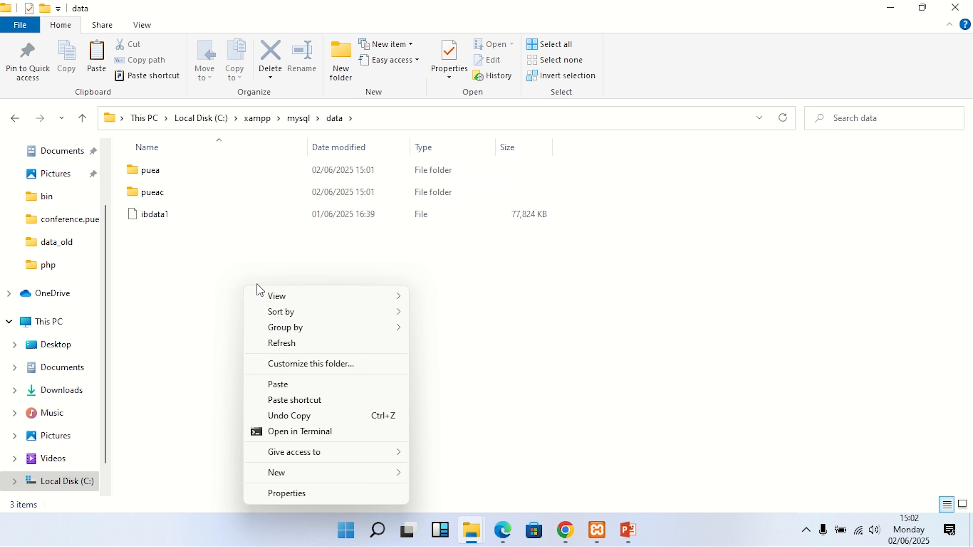
click(291, 385)
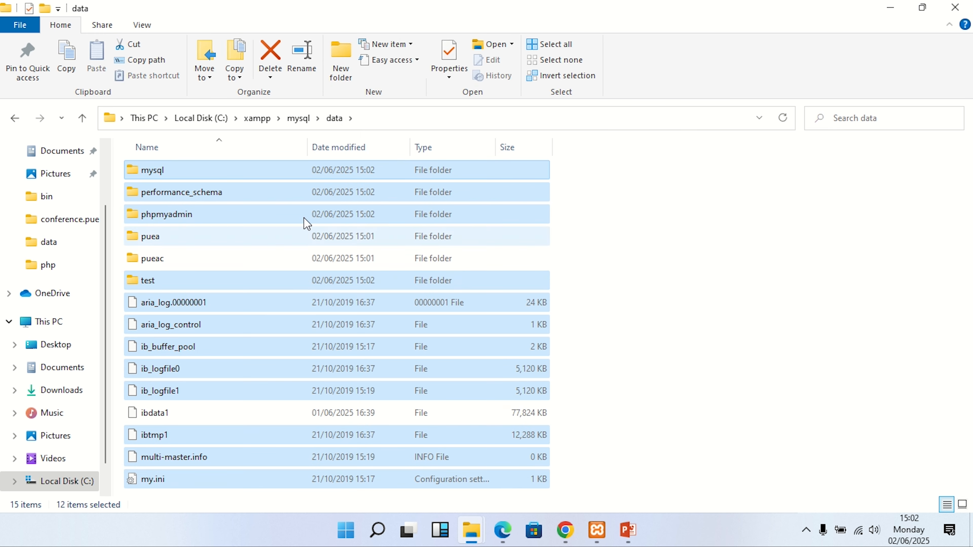
click(630, 302)
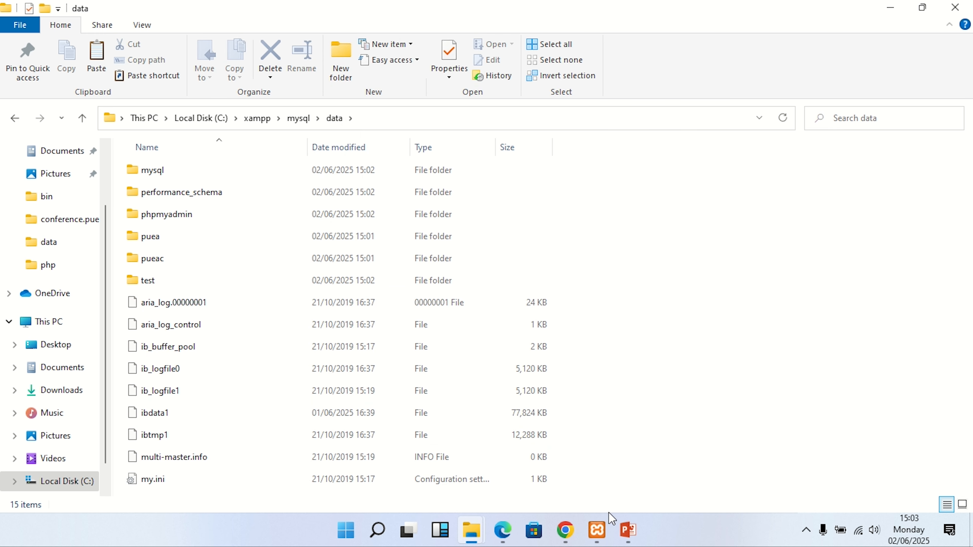
Switch to the XAMPP Control Panel, then restart Apache and start MySQL.
click(597, 531)
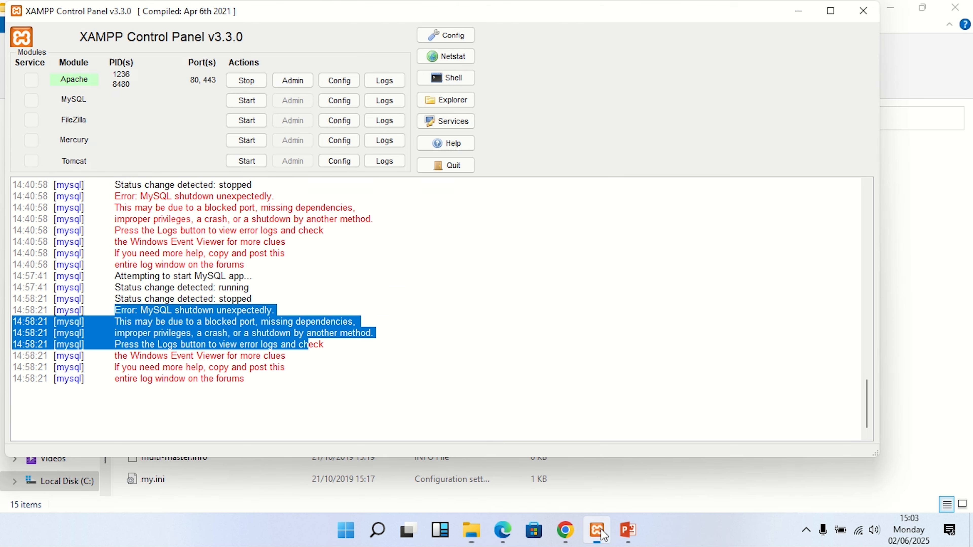
click(249, 81)
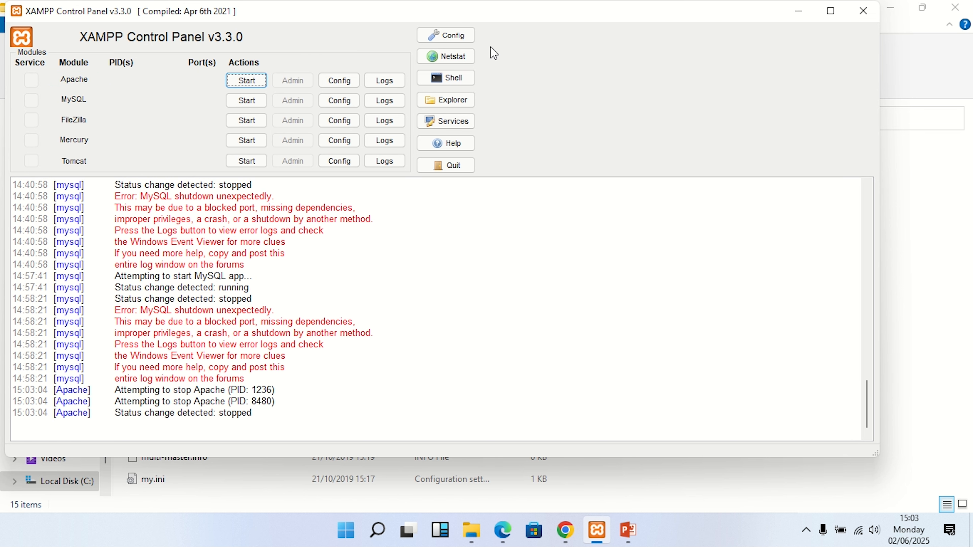
click(249, 100)
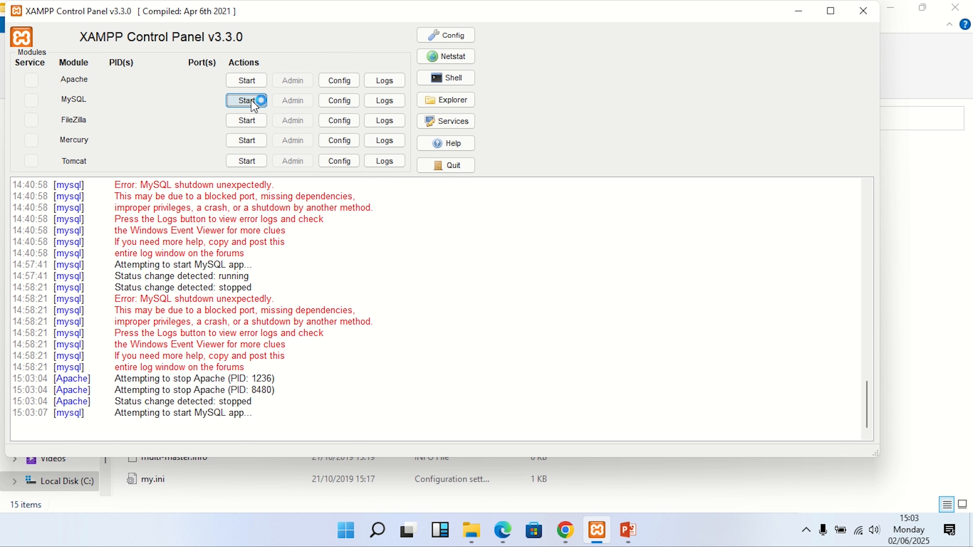
click(249, 81)
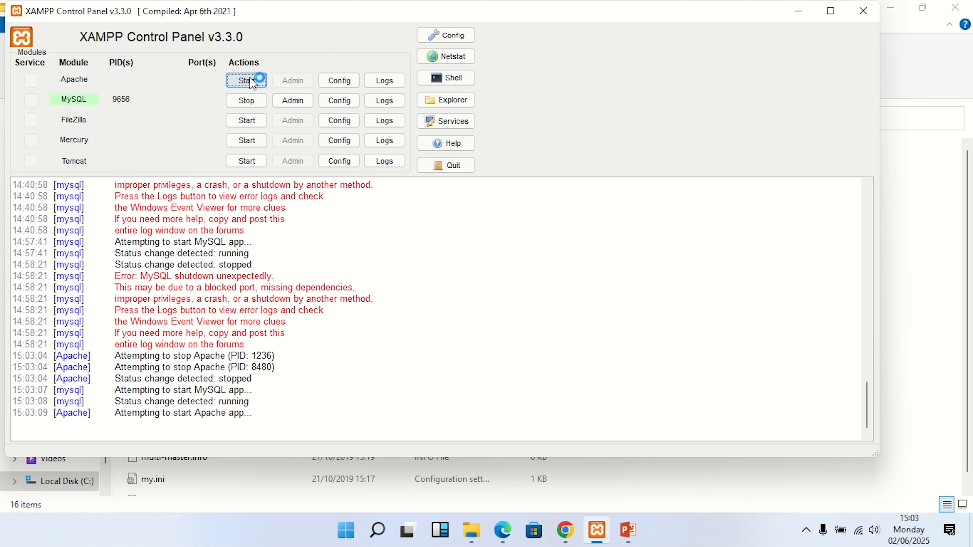